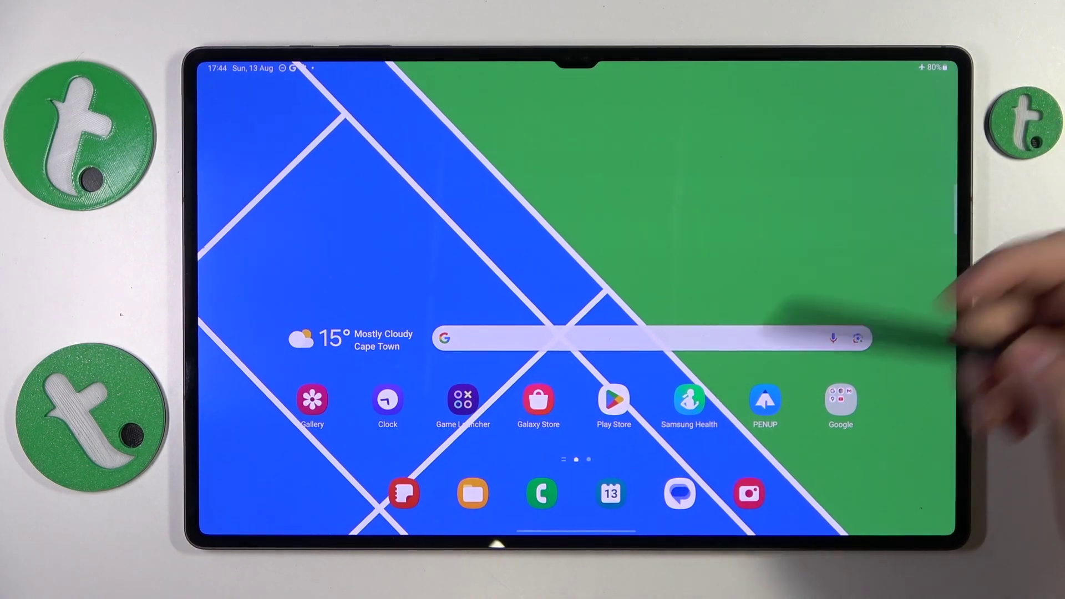
Expand Quick settings, switch off Do not disturb on page two, and close the panel.
{"action": "left_click_drag", "start_coordinate": [832, 66], "coordinate": [832, 292]}
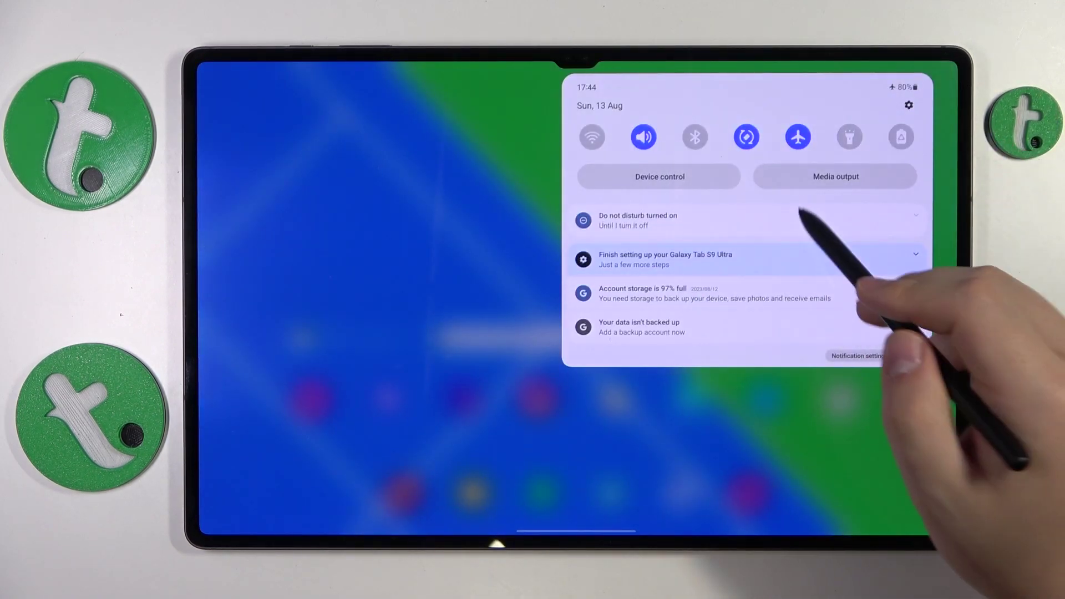
{"action": "left_click_drag", "start_coordinate": [791, 251], "coordinate": [791, 458]}
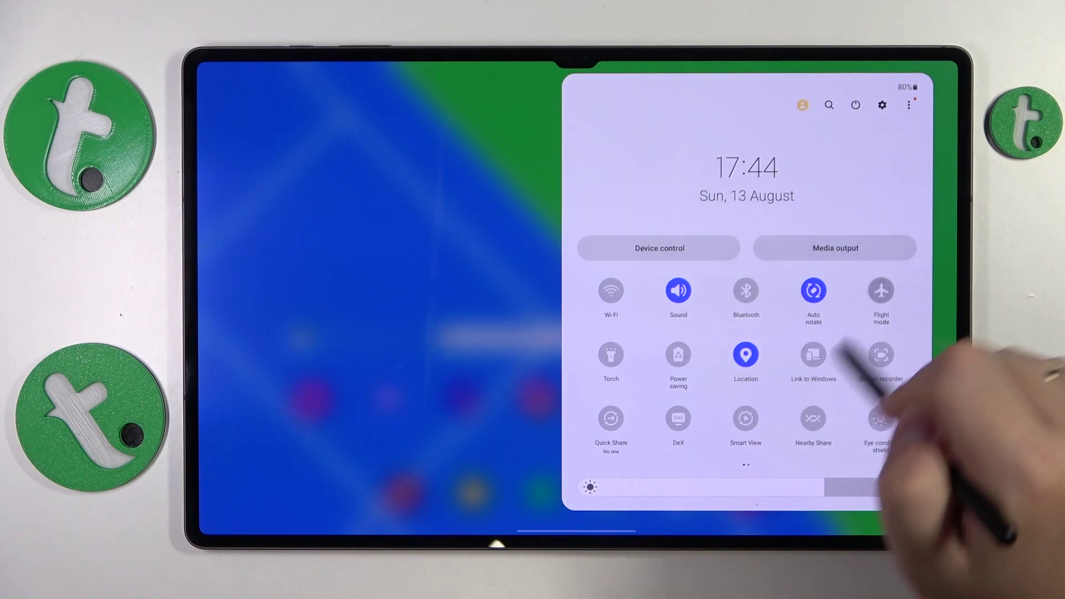
{"action": "left_click_drag", "start_coordinate": [874, 374], "coordinate": [624, 375]}
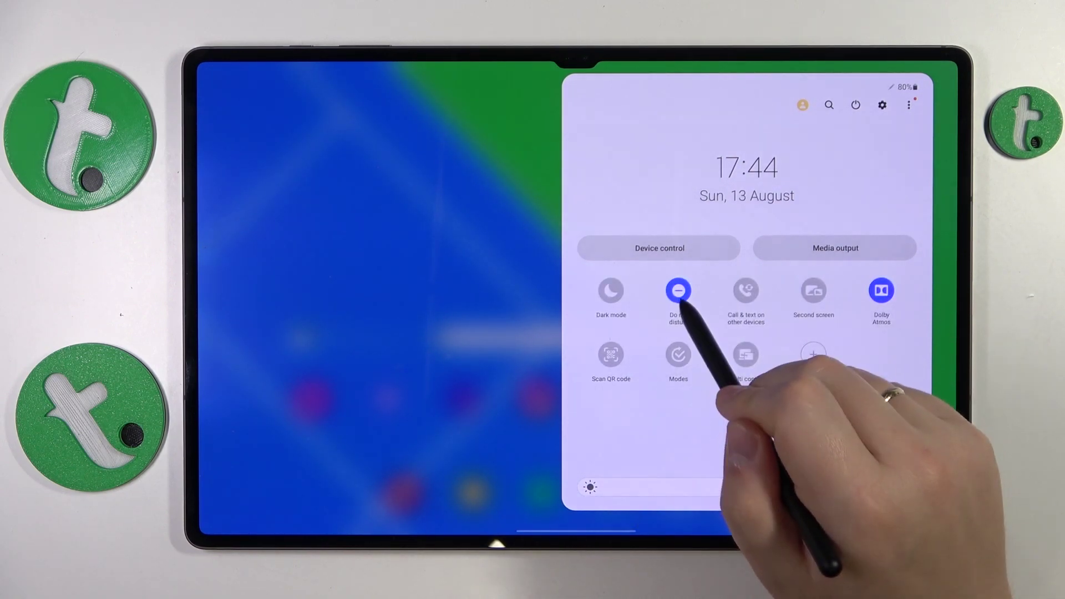
{"action": "left_click", "coordinate": [678, 291]}
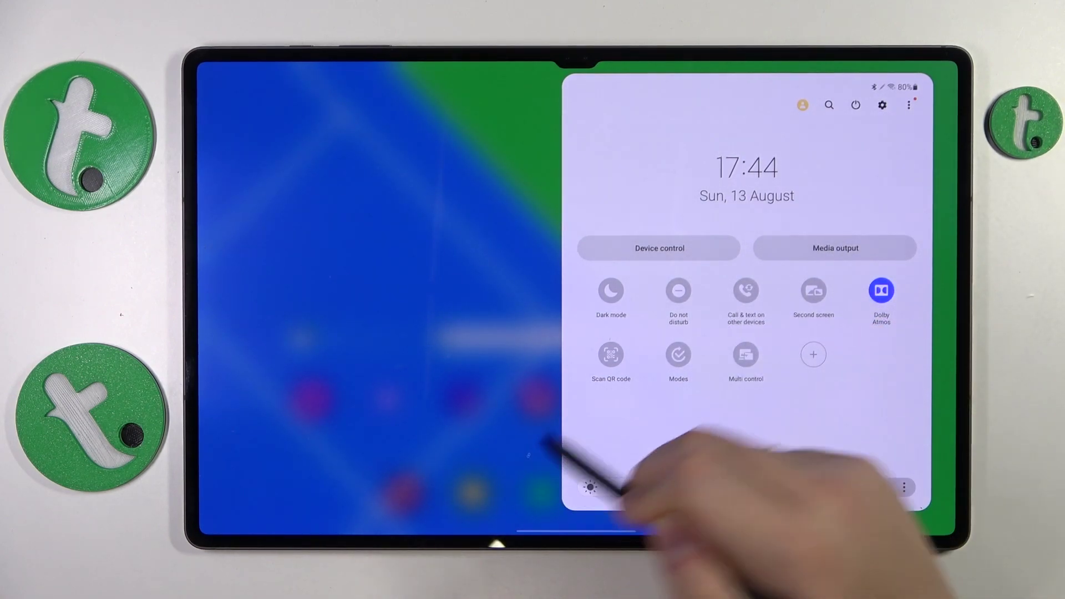
{"action": "left_click", "coordinate": [550, 442]}
Launch Settings from the app drawer and switch Wi-Fi on to reconnect to Hardreset_info_5G.
{"action": "left_click_drag", "start_coordinate": [583, 454], "coordinate": [582, 250]}
{"action": "left_click_drag", "start_coordinate": [749, 333], "coordinate": [749, 499]}
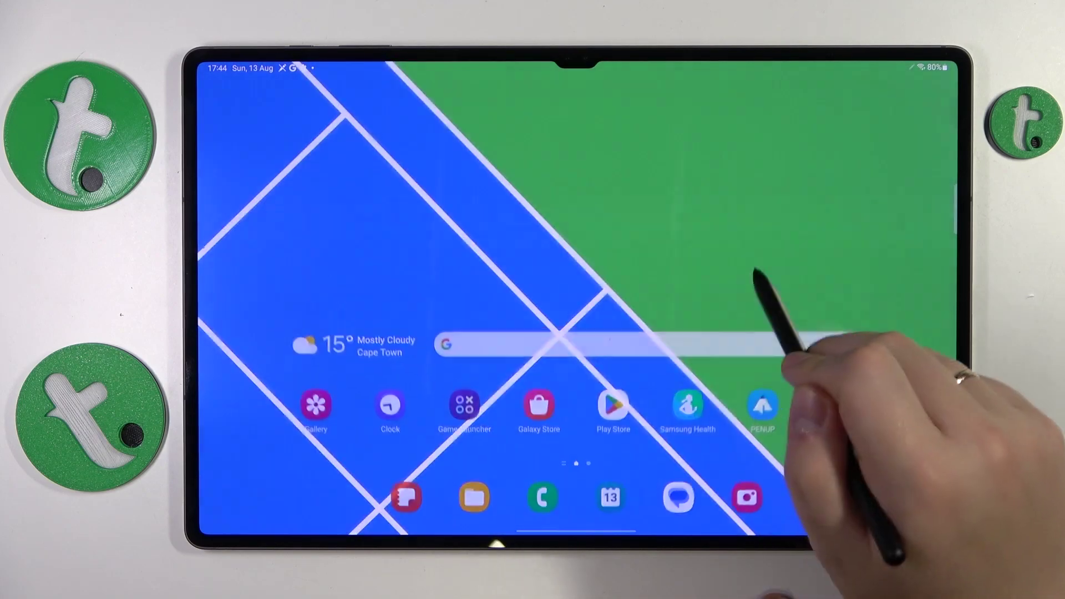
{"action": "left_click_drag", "start_coordinate": [707, 466], "coordinate": [708, 292]}
{"action": "left_click", "coordinate": [302, 298]}
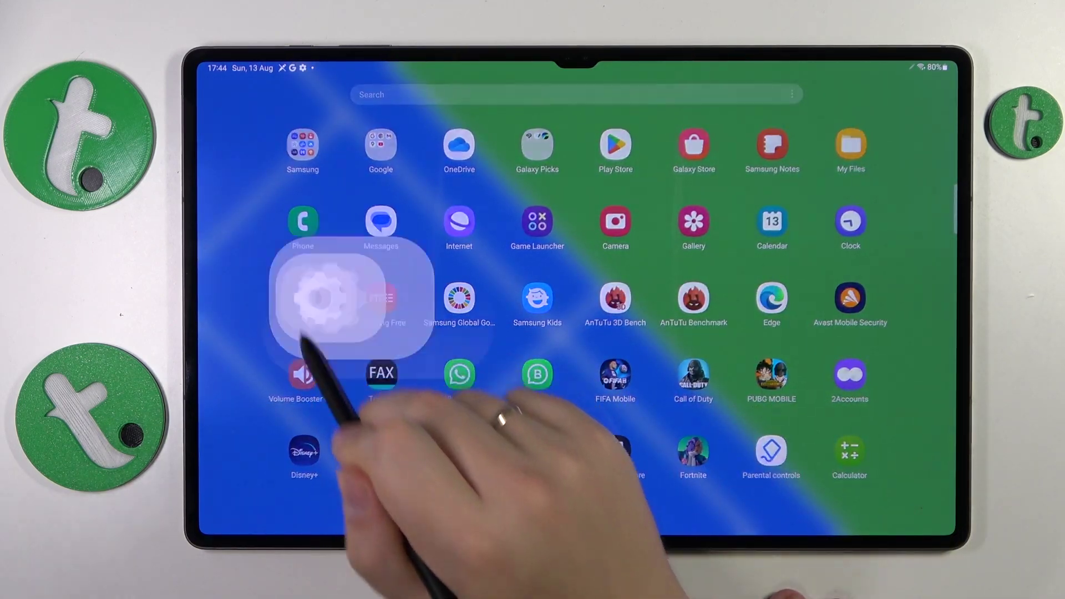
{"action": "left_click", "coordinate": [647, 133]}
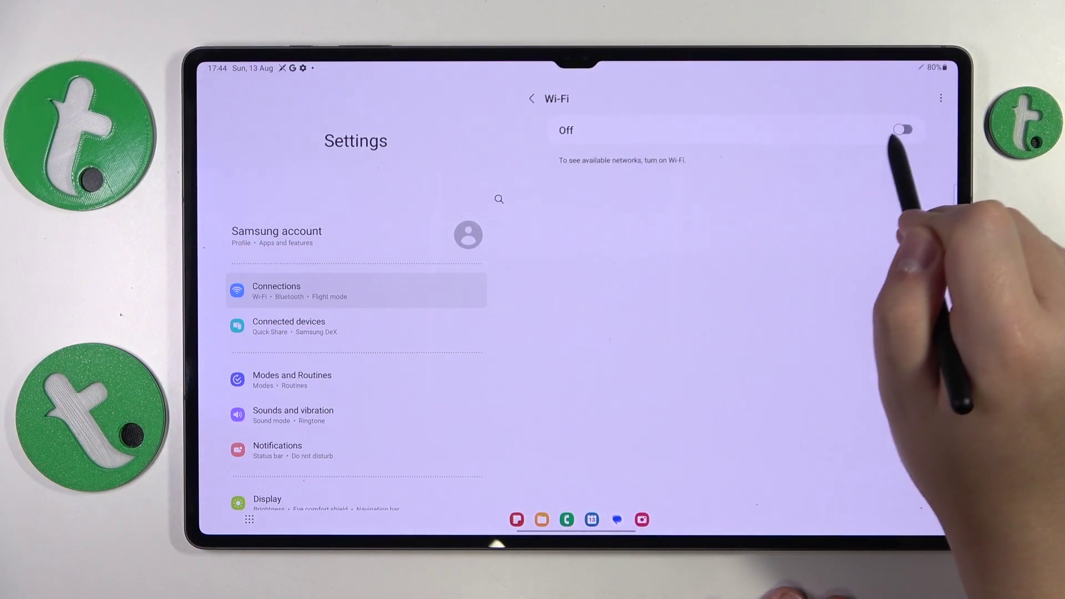
{"action": "left_click", "coordinate": [903, 131]}
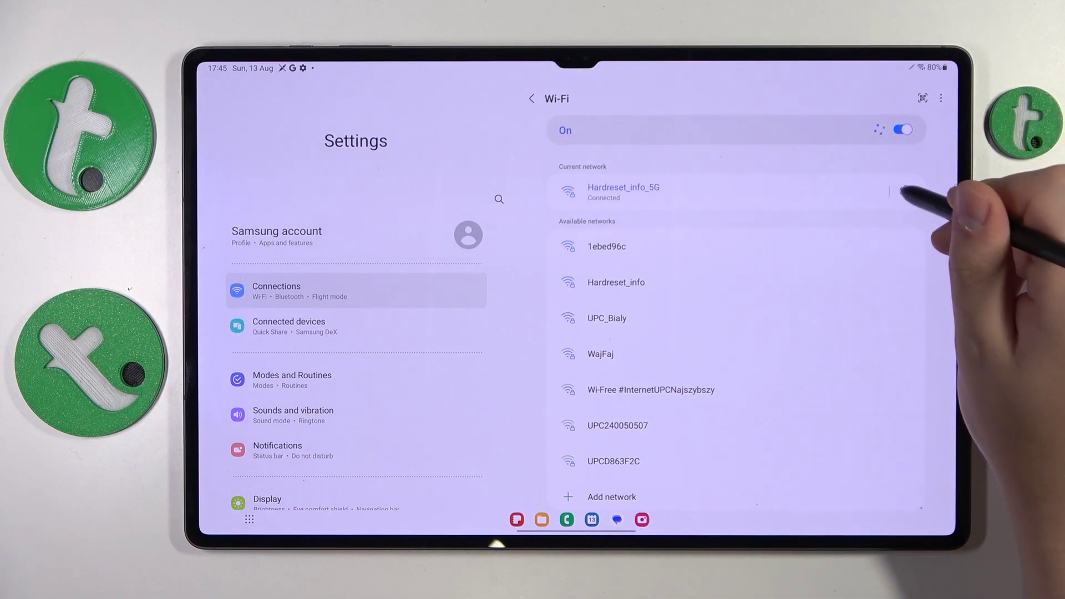
{"action": "left_click", "coordinate": [903, 190]}
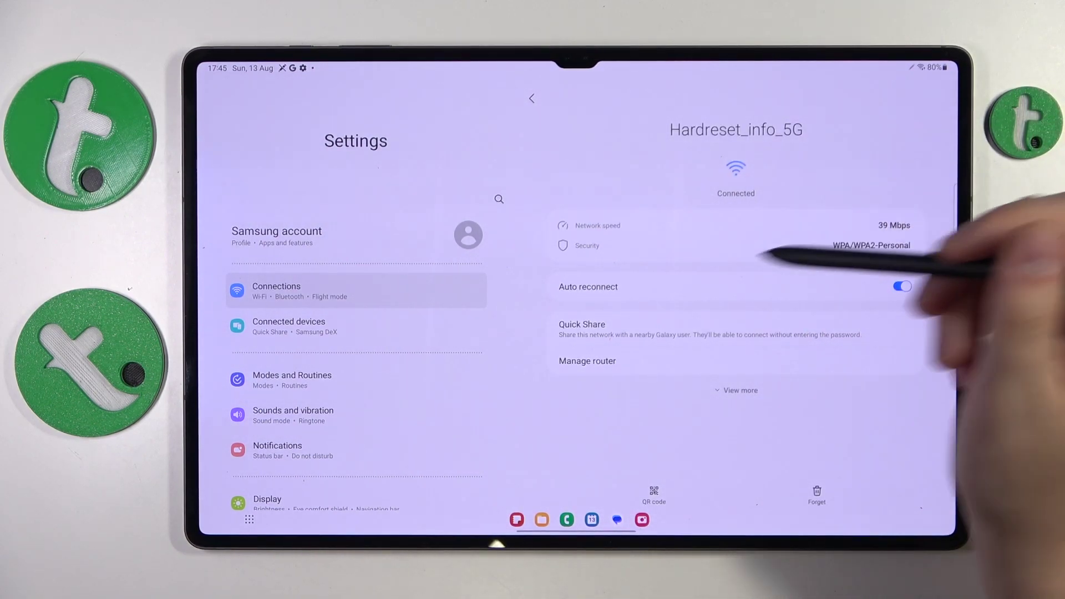
{"action": "left_click", "coordinate": [531, 99]}
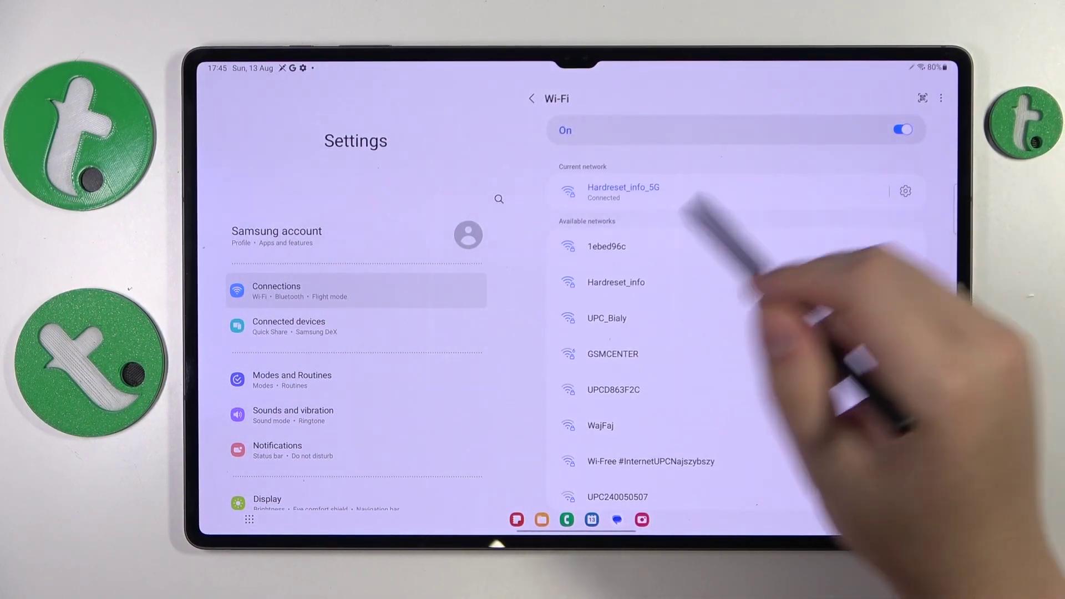
{"action": "scroll", "coordinate": [359, 374], "scroll_direction": "down", "scroll_amount": 10}
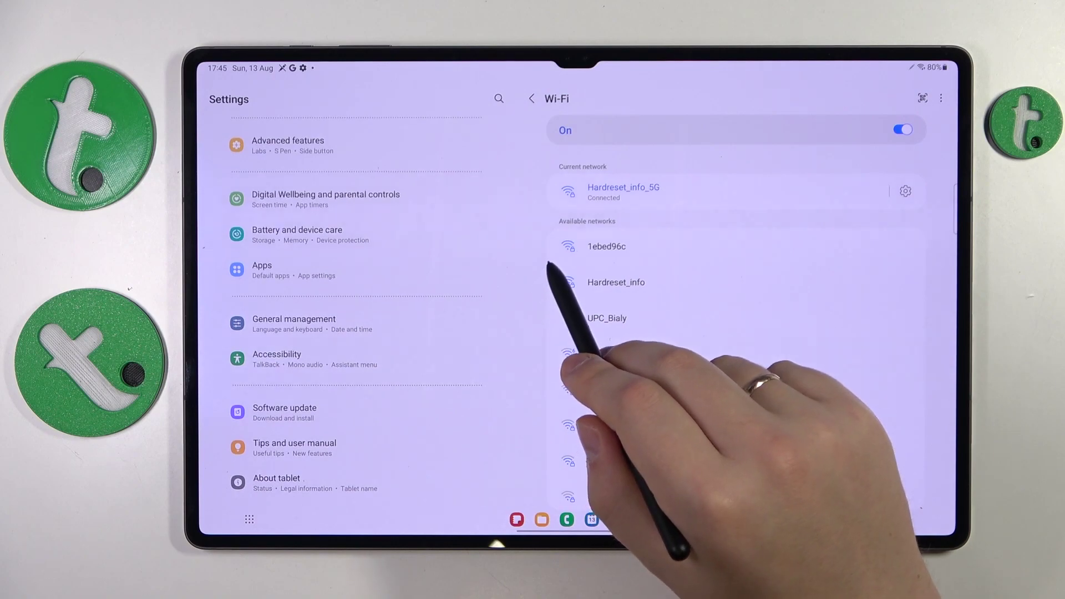
{"action": "scroll", "coordinate": [358, 333], "scroll_direction": "up", "scroll_amount": 10}
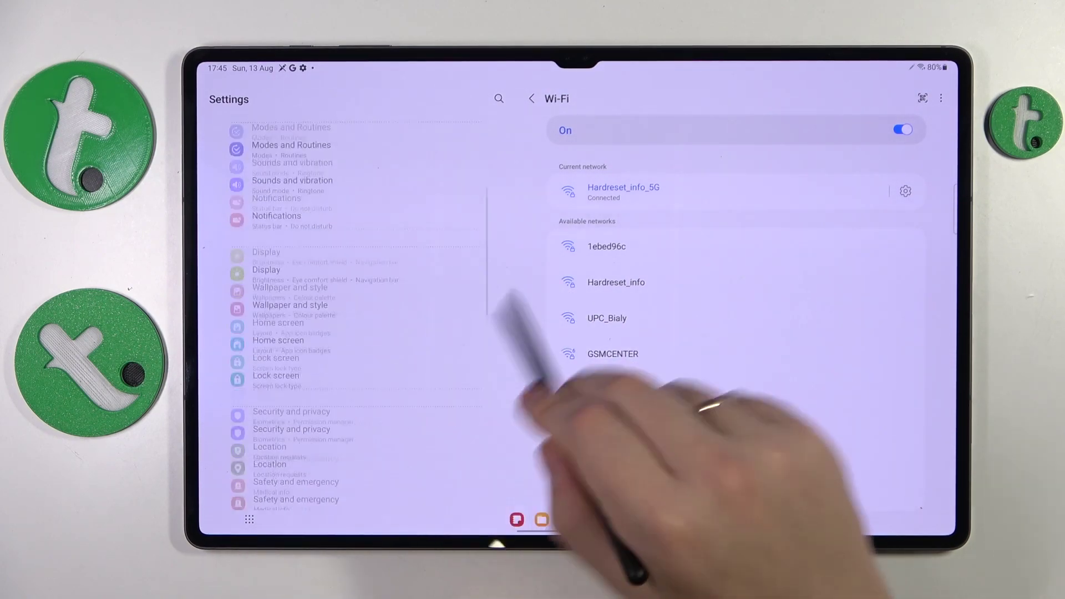
{"action": "scroll", "coordinate": [358, 333], "scroll_direction": "down", "scroll_amount": 10}
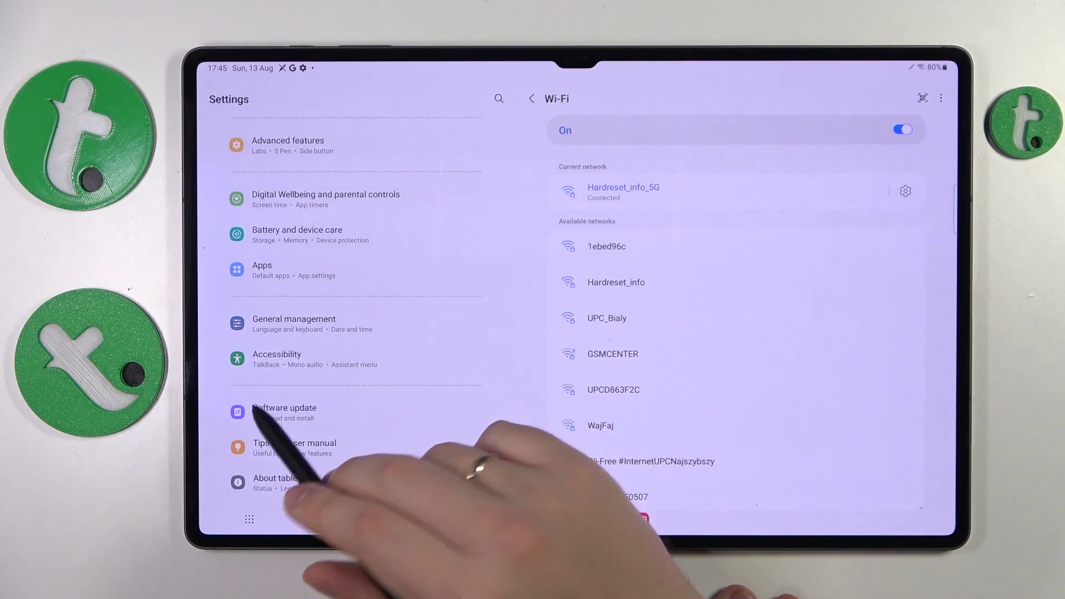
Switch on Automatic date and time under General management > Date and time.
{"action": "left_click", "coordinate": [345, 324]}
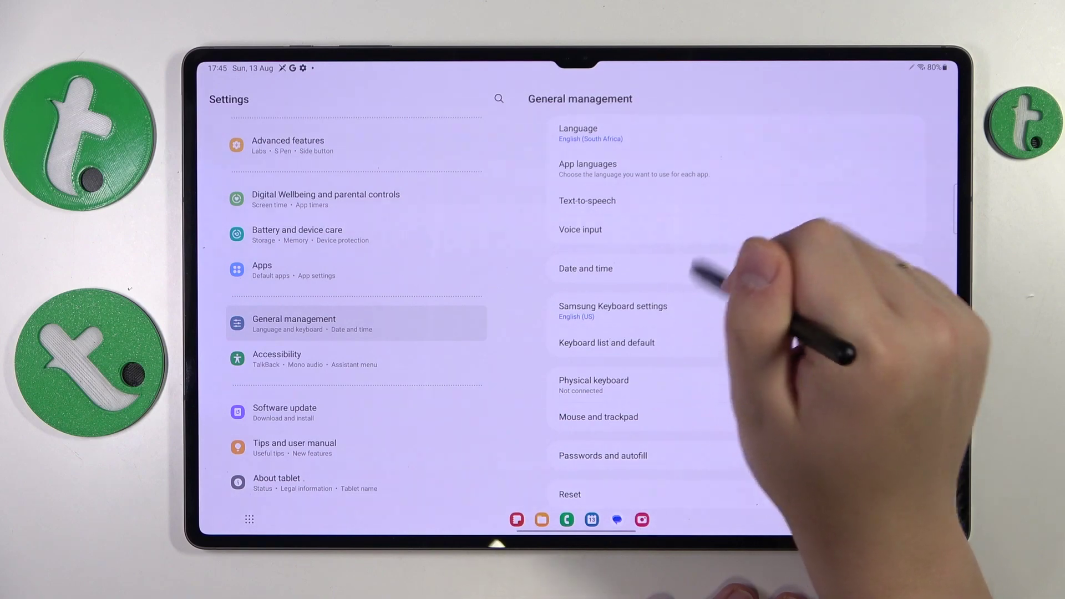
{"action": "left_click", "coordinate": [616, 269]}
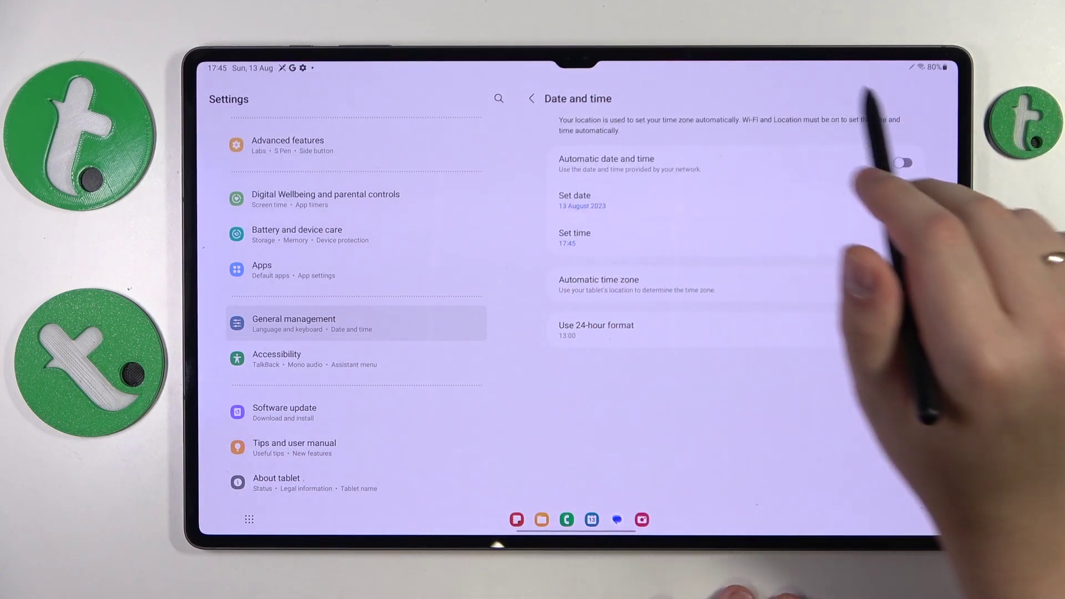
{"action": "left_click", "coordinate": [903, 162]}
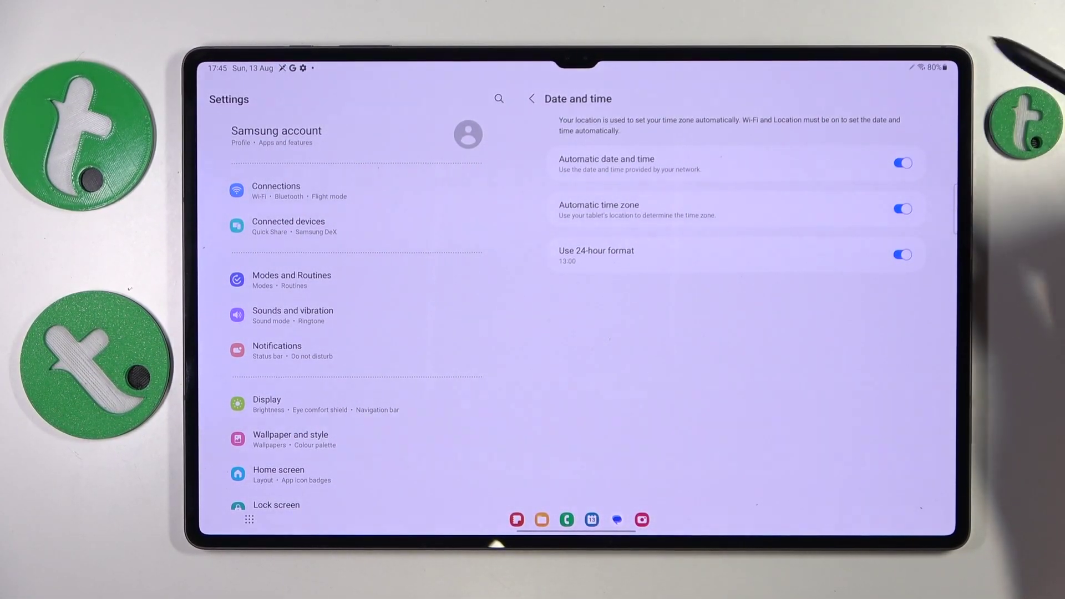
{"action": "scroll", "coordinate": [358, 375], "scroll_direction": "down", "scroll_amount": 8}
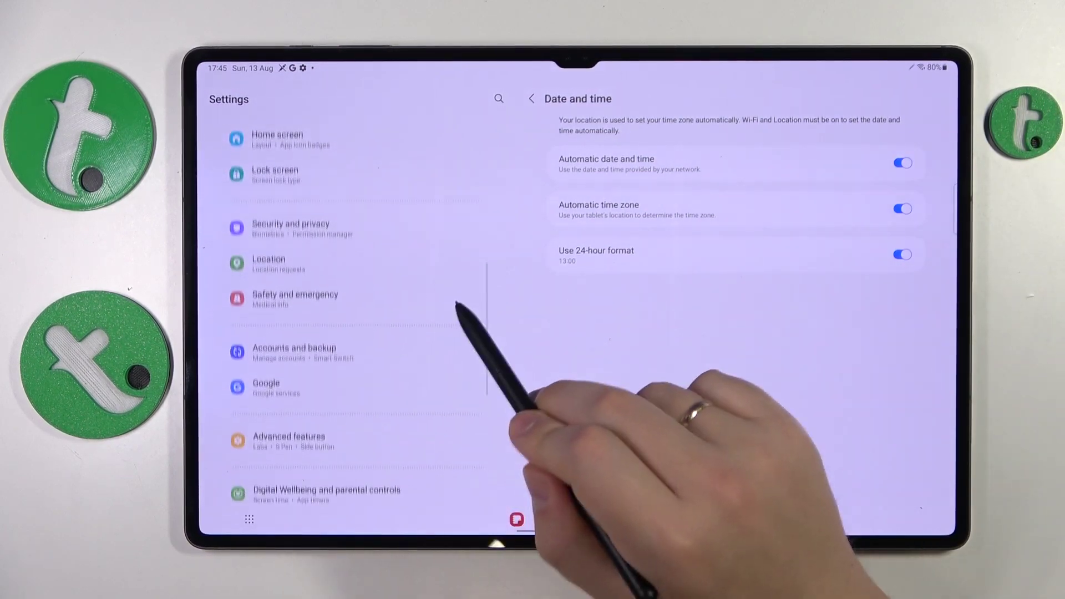
{"action": "scroll", "coordinate": [358, 391], "scroll_direction": "down", "scroll_amount": 1}
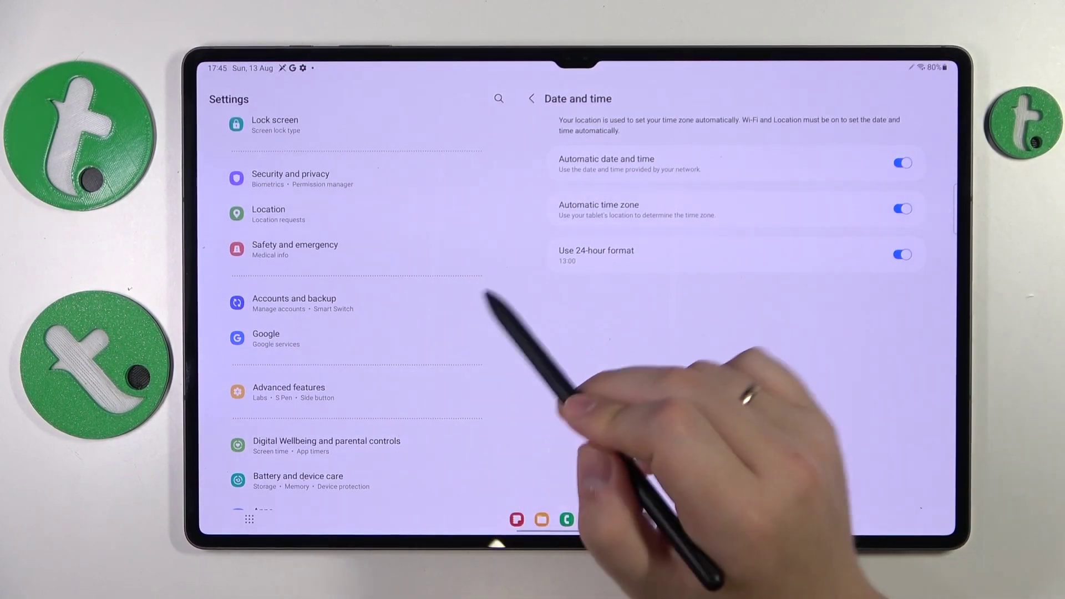
{"action": "scroll", "coordinate": [375, 433], "scroll_direction": "down", "scroll_amount": 1}
{"action": "scroll", "coordinate": [374, 375], "scroll_direction": "up", "scroll_amount": 8}
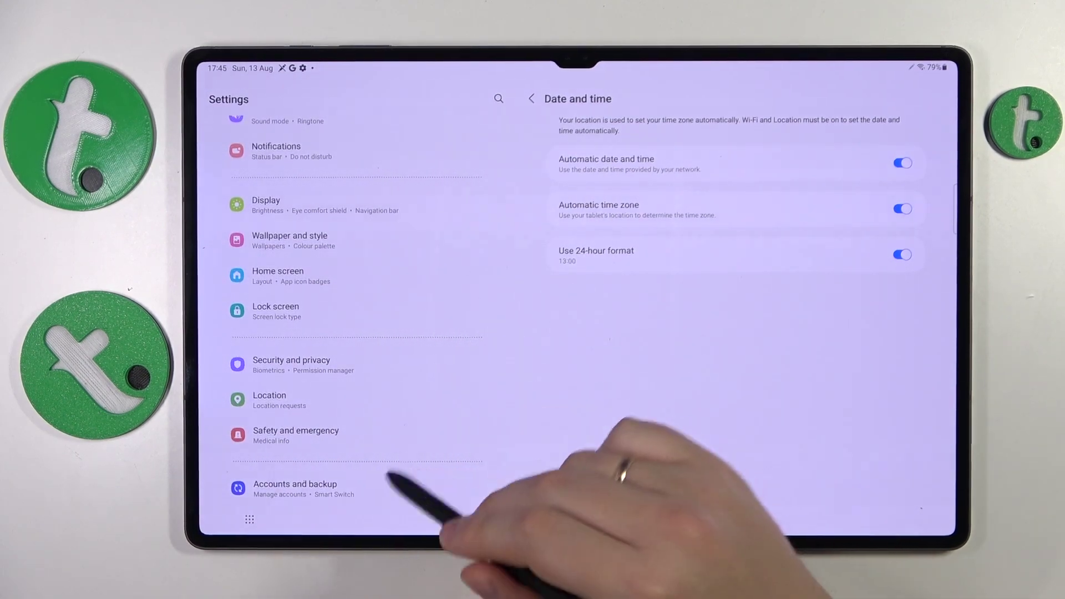
{"action": "scroll", "coordinate": [358, 375], "scroll_direction": "down", "scroll_amount": 8}
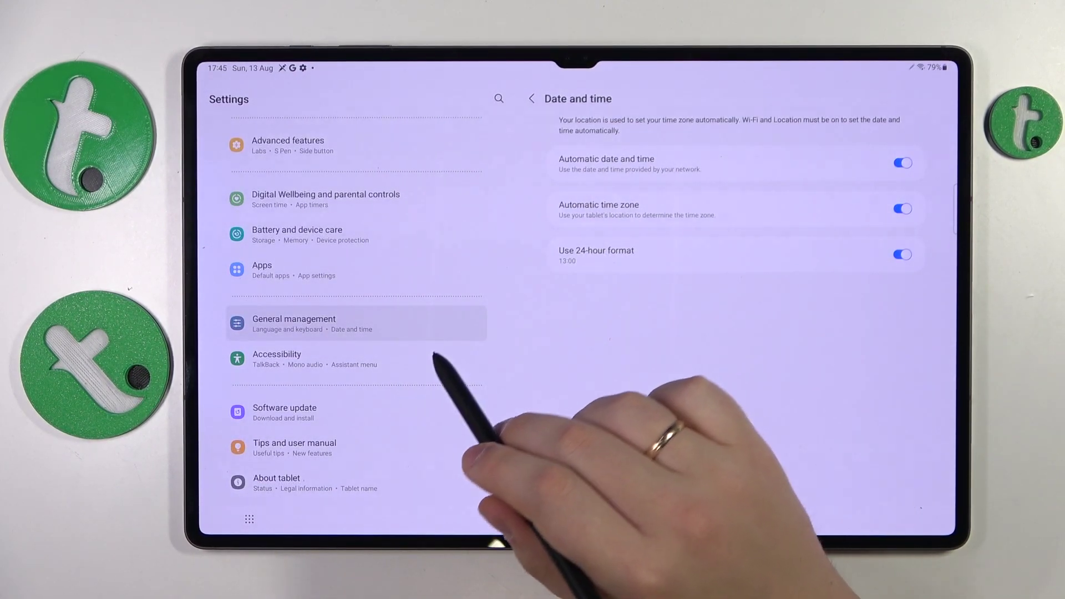
{"action": "scroll", "coordinate": [416, 375], "scroll_direction": "up", "scroll_amount": 3}
{"action": "scroll", "coordinate": [416, 399], "scroll_direction": "down", "scroll_amount": 3}
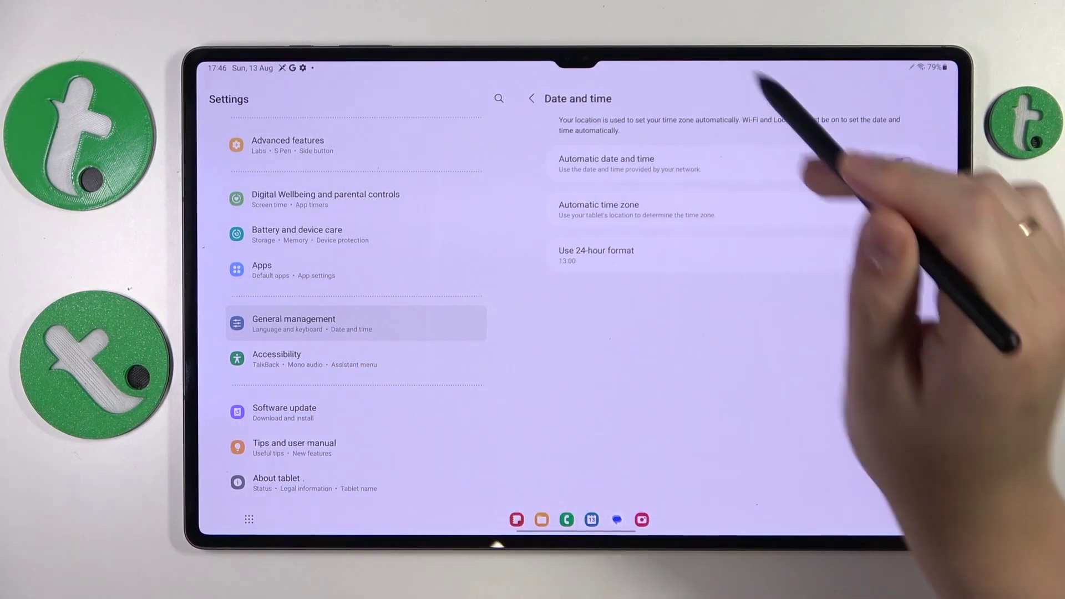
View the Reset network settings page under General management > Reset without resetting, then return.
{"action": "left_click", "coordinate": [532, 99]}
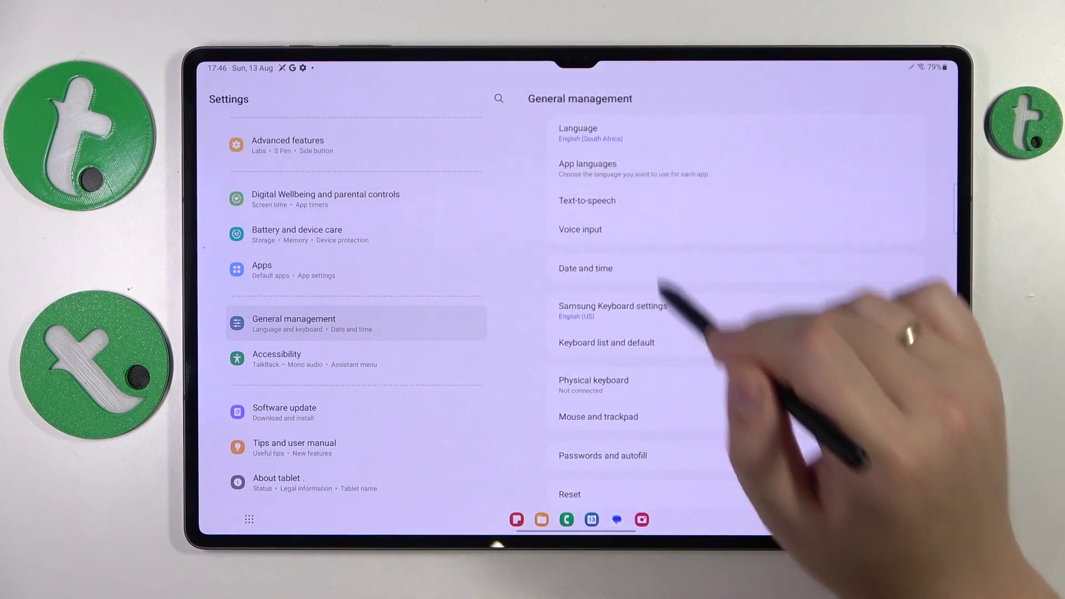
{"action": "scroll", "coordinate": [733, 333], "scroll_direction": "down", "scroll_amount": 5}
{"action": "left_click", "coordinate": [666, 301]}
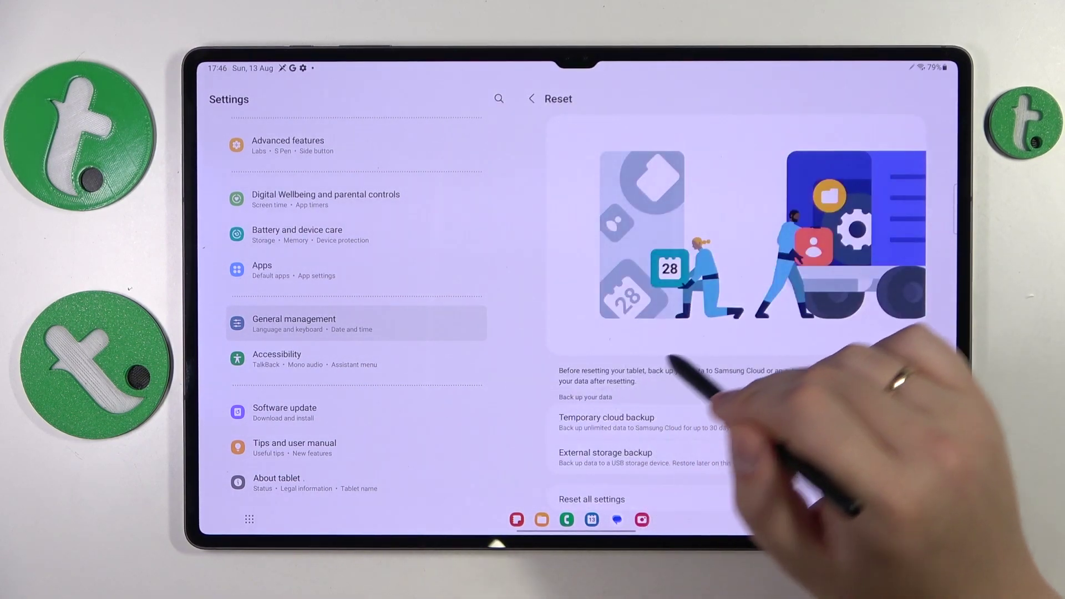
{"action": "scroll", "coordinate": [733, 333], "scroll_direction": "down", "scroll_amount": 3}
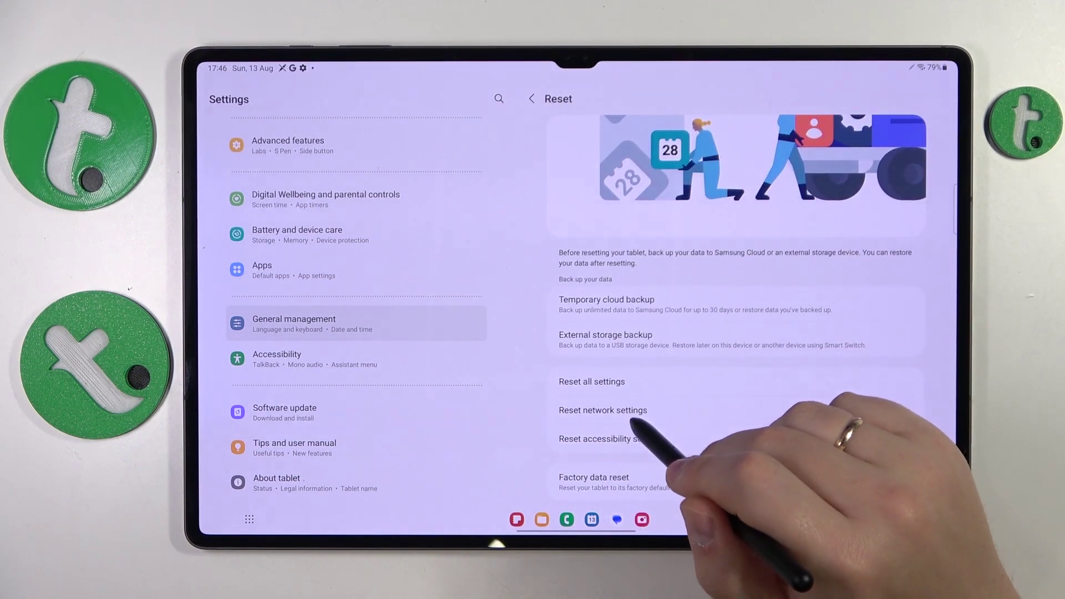
{"action": "left_click", "coordinate": [603, 410]}
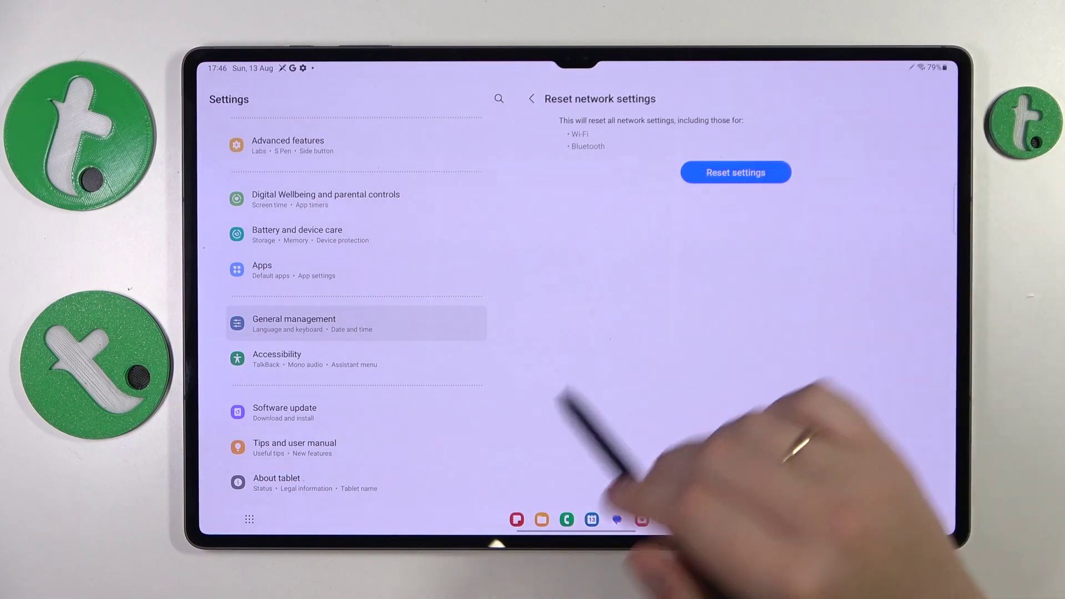
{"action": "left_click", "coordinate": [531, 99]}
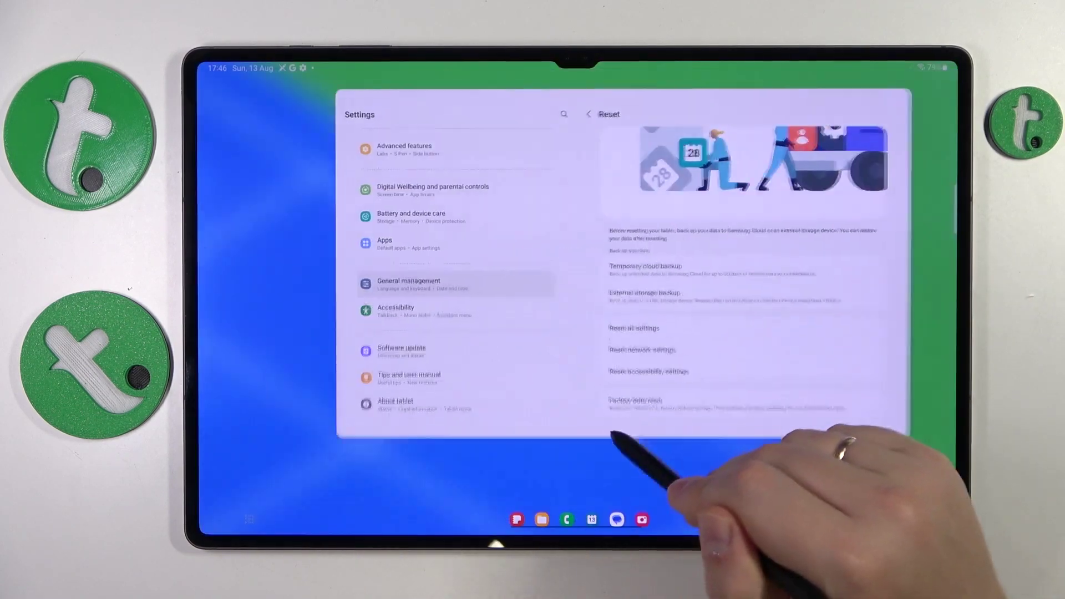
Swipe Settings away from Recents and flip between home screen pages.
{"action": "left_click_drag", "start_coordinate": [582, 541], "coordinate": [583, 375]}
{"action": "left_click_drag", "start_coordinate": [823, 174], "coordinate": [824, 75]}
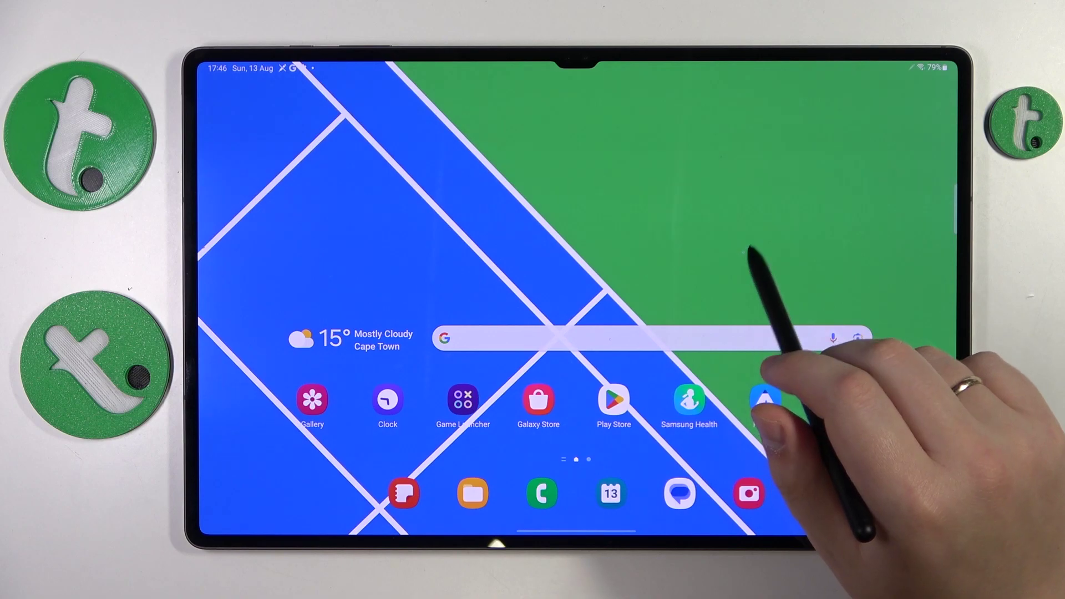
{"action": "left_click_drag", "start_coordinate": [766, 399], "coordinate": [500, 392]}
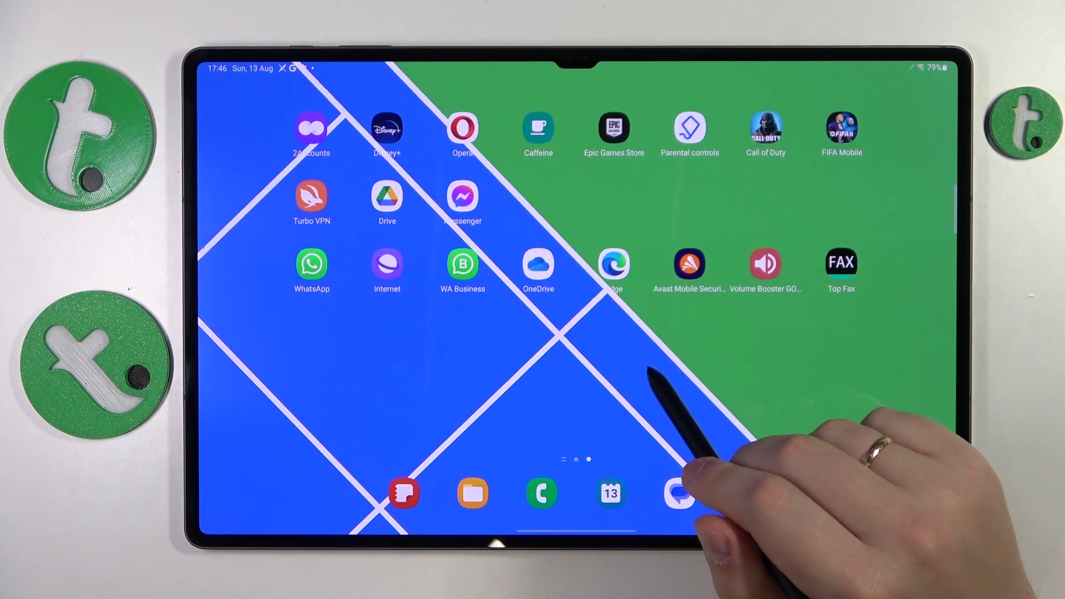
{"action": "left_click_drag", "start_coordinate": [633, 433], "coordinate": [873, 433]}
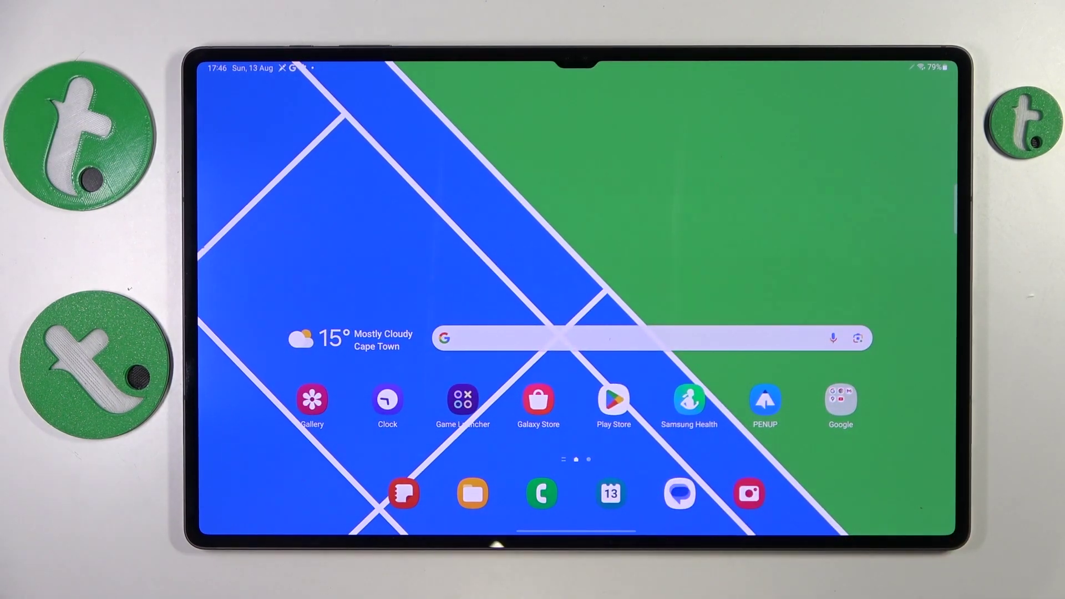